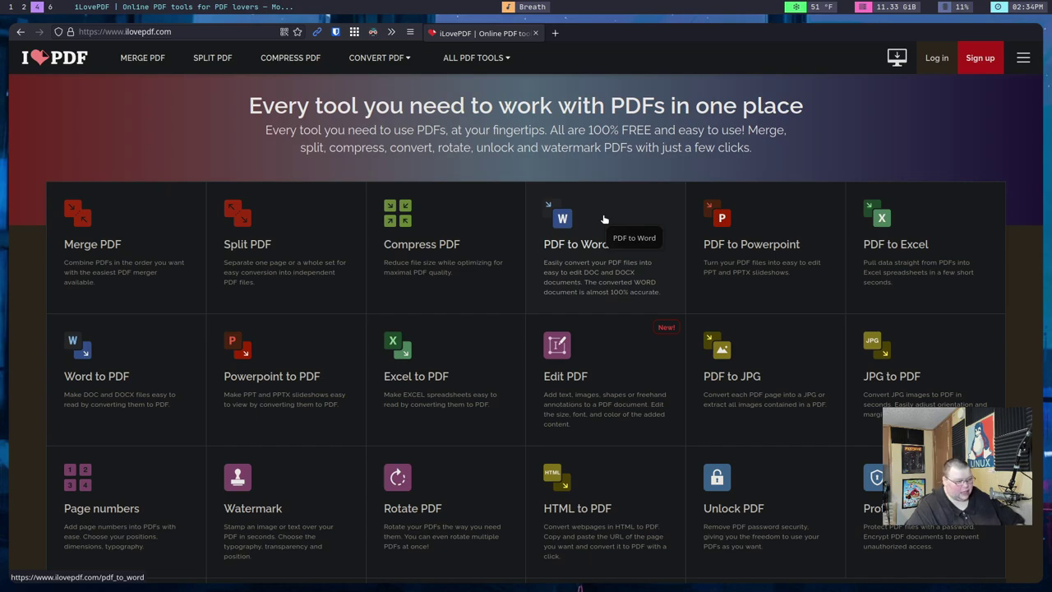
scroll(588, 296, down, 3)
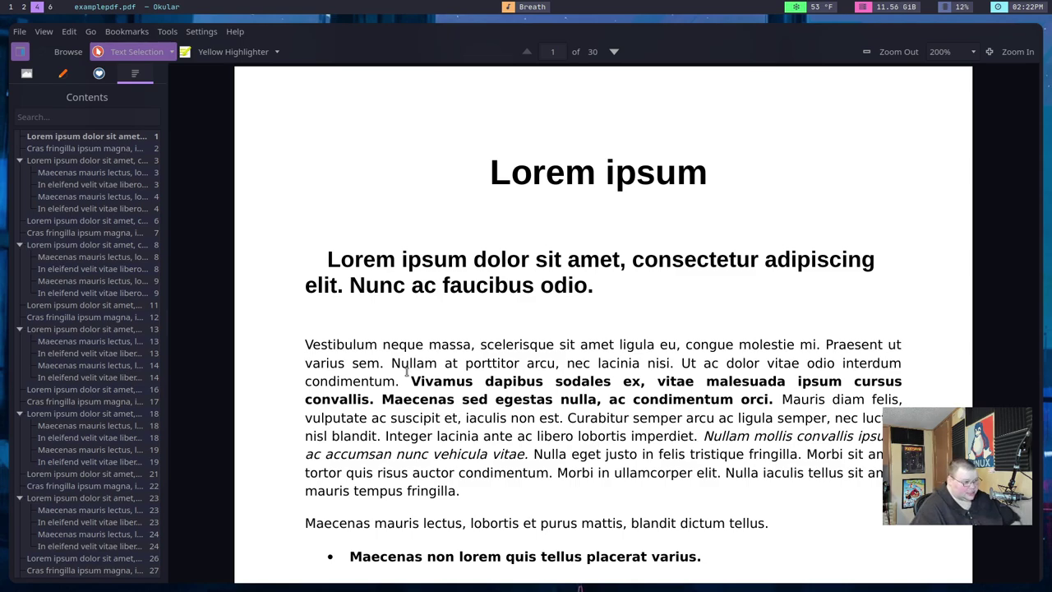
Highlight the text from the end of "convallis." through "Maecenas s" in the first paragraph with the Yellow Highlighter
click(228, 52)
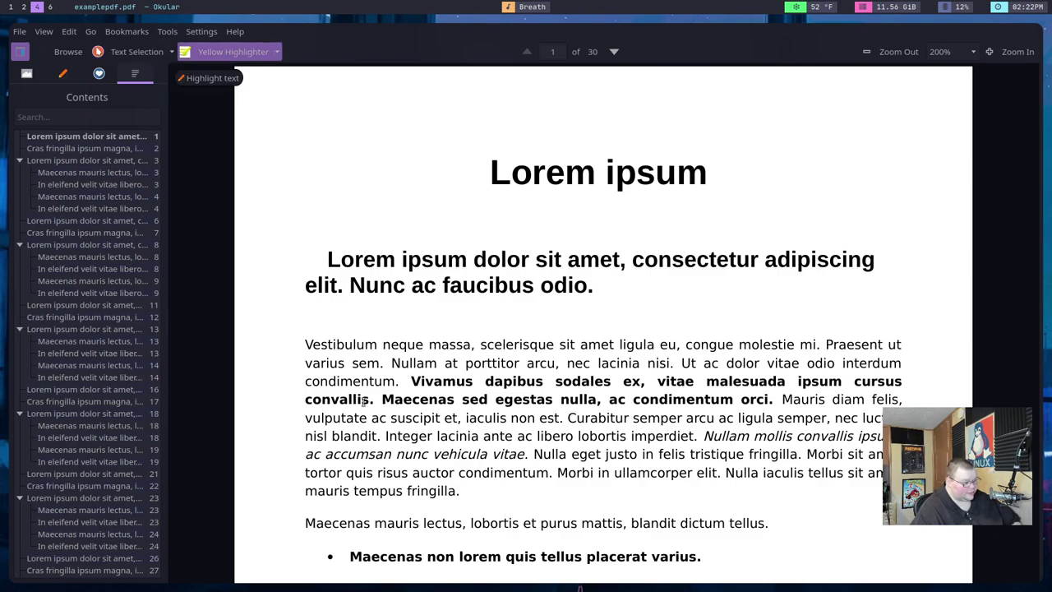
drag(362, 400, 470, 401)
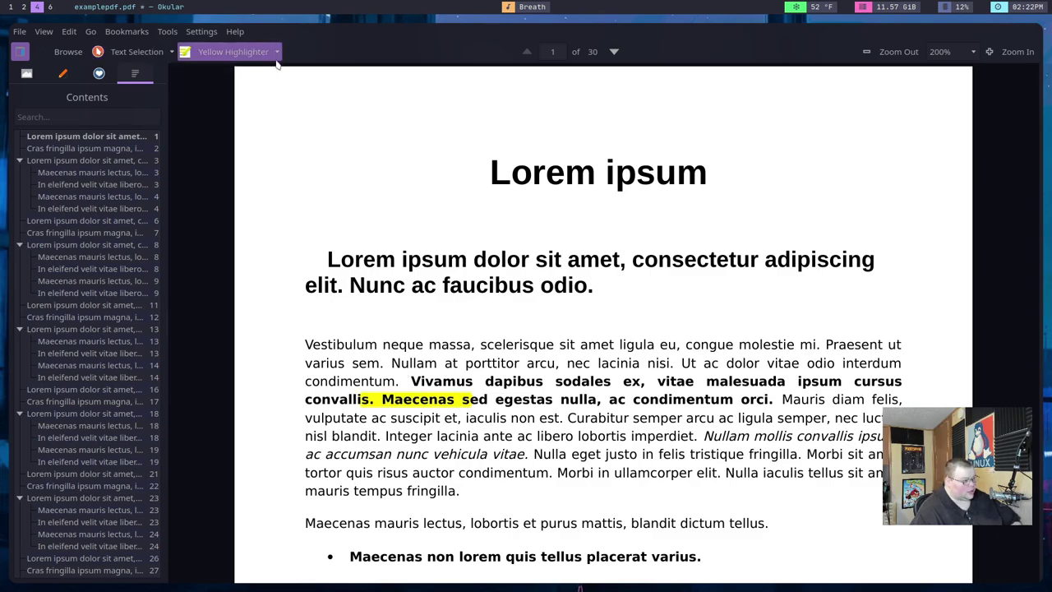
click(276, 53)
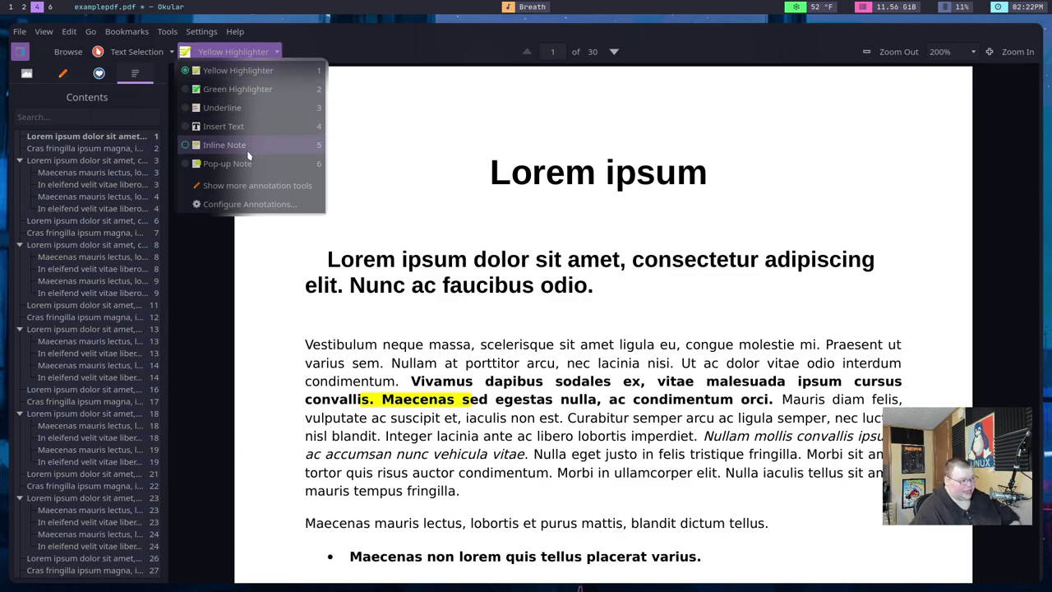
click(207, 33)
click(211, 33)
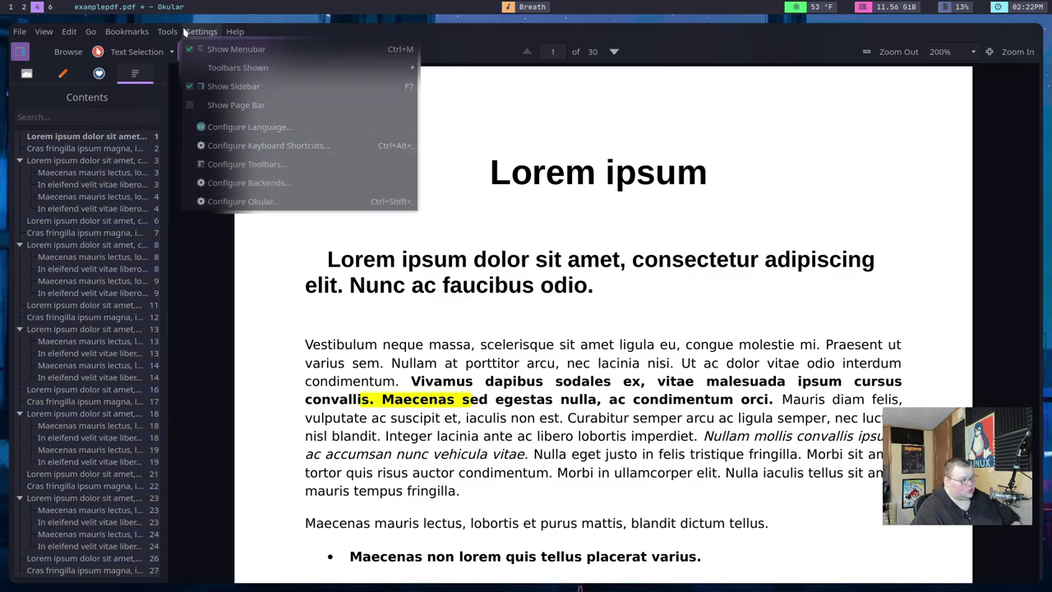
mouse_move(170, 31)
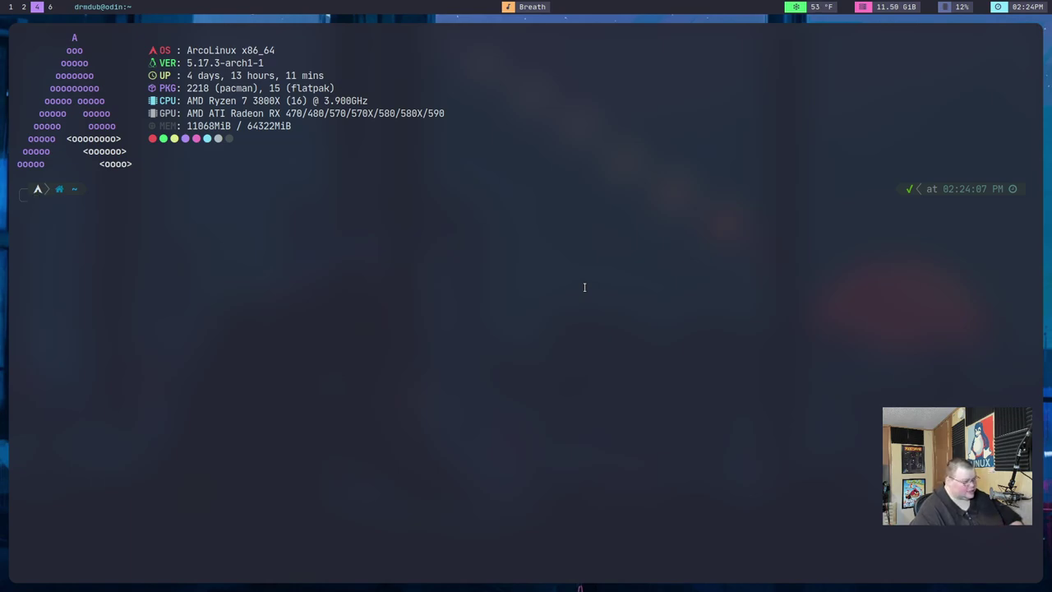
In the terminal, change to the media/Documents directory and open examplepdf.pdf with zathura
text(cd)
key(Right)
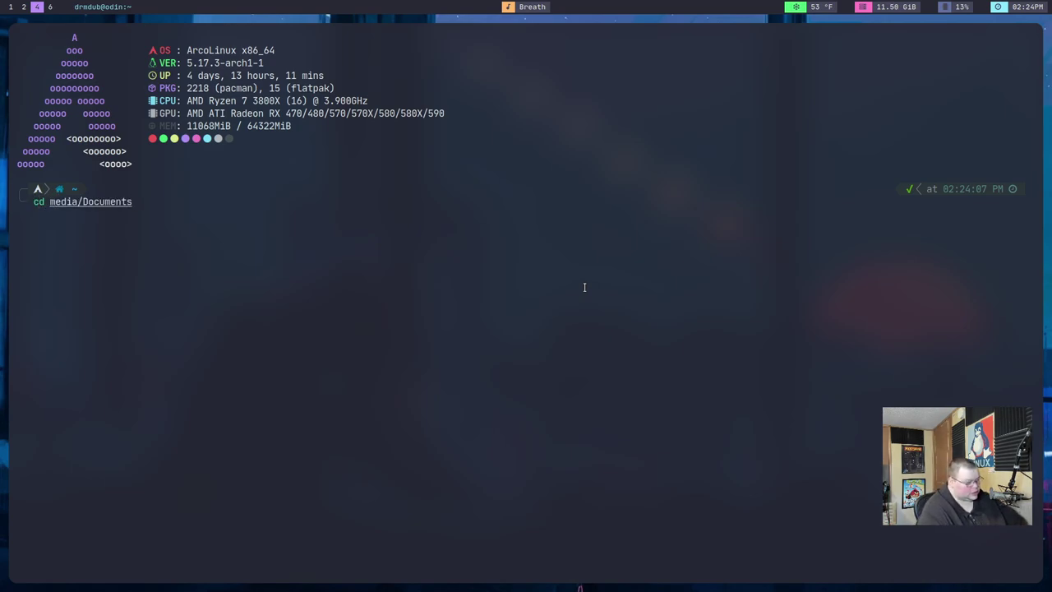
key(Return)
text(za)
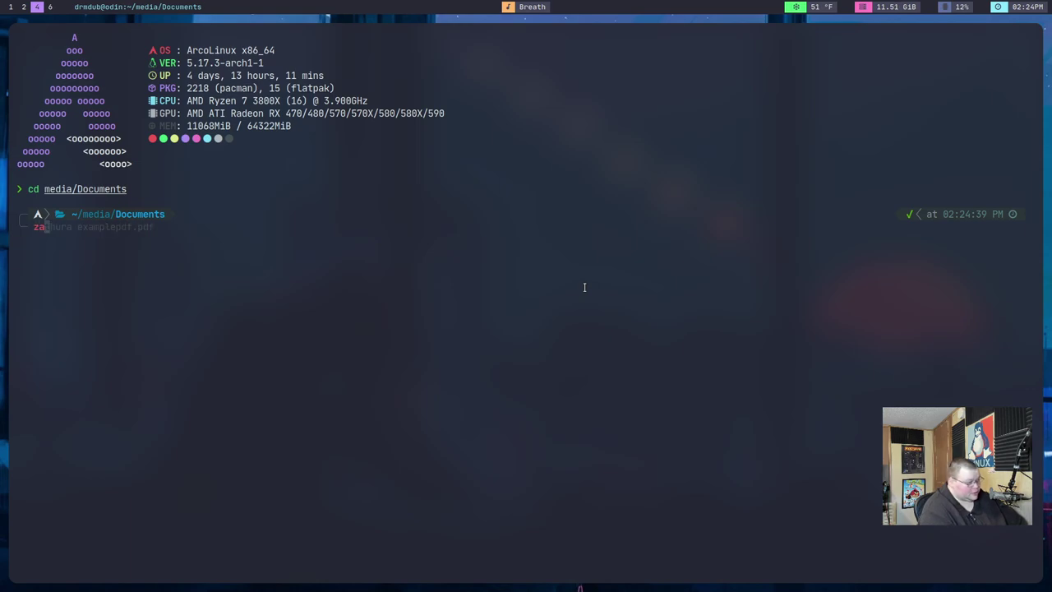
text(thura )
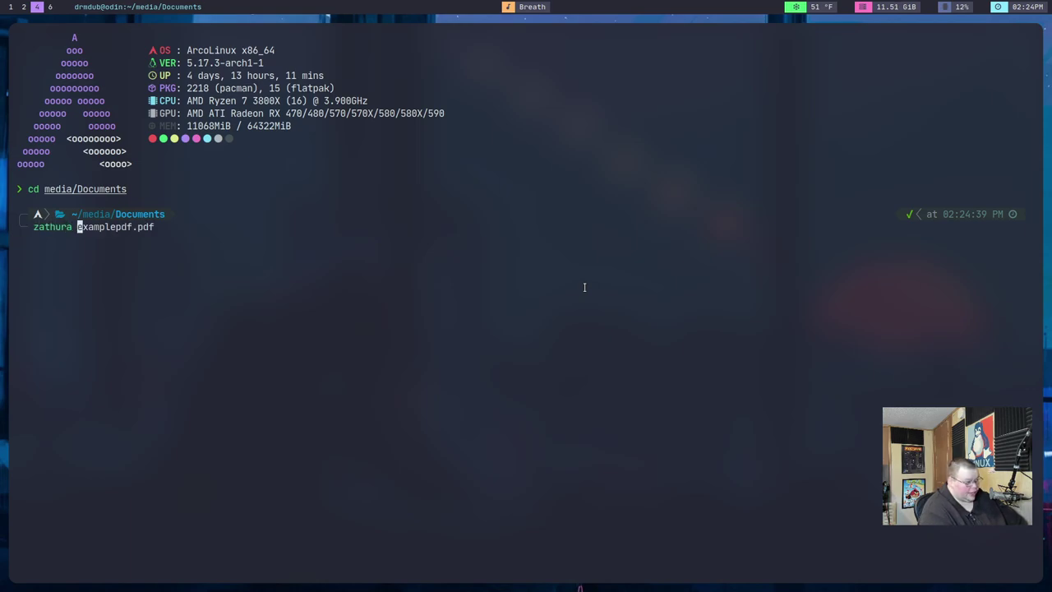
text(examplepdf.pdf)
key(Right)
key(Return)
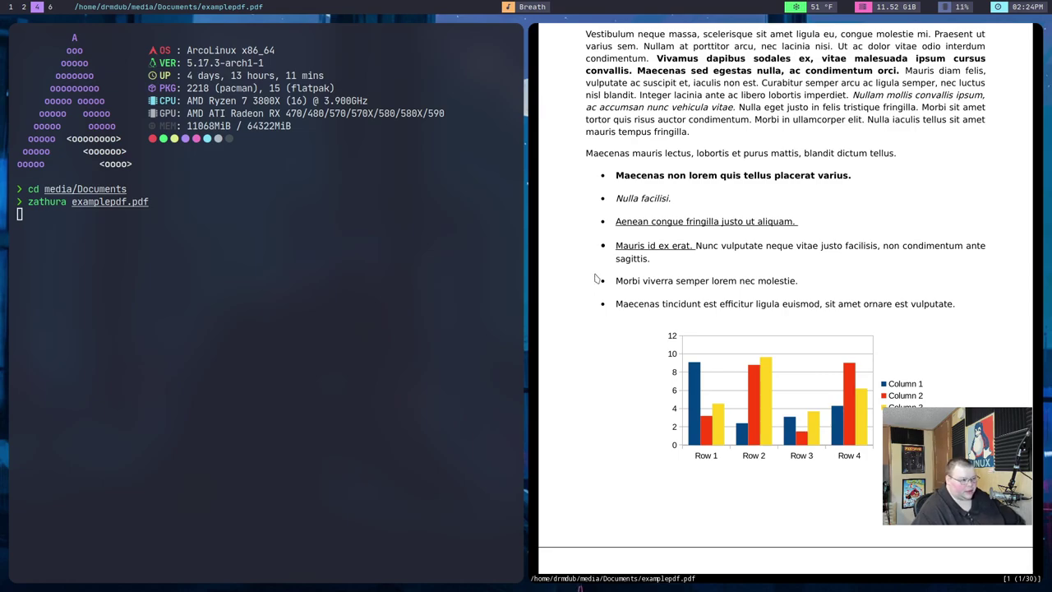
Browse examplepdf.pdf from the title on page 1 through the table on page 2 to the start of page 3
scroll(673, 255, up, 5)
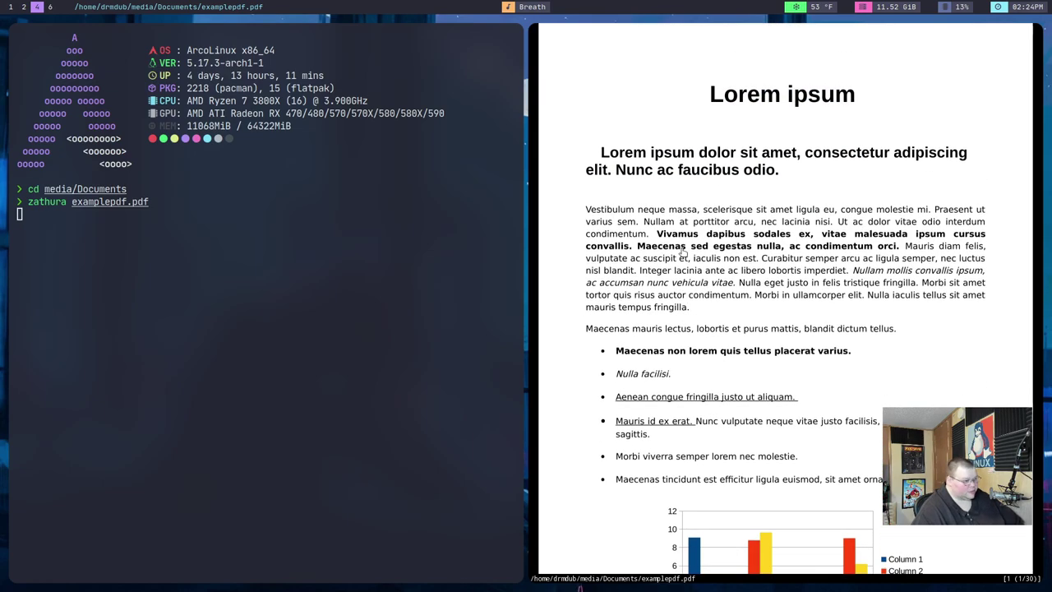
scroll(686, 248, down, 12)
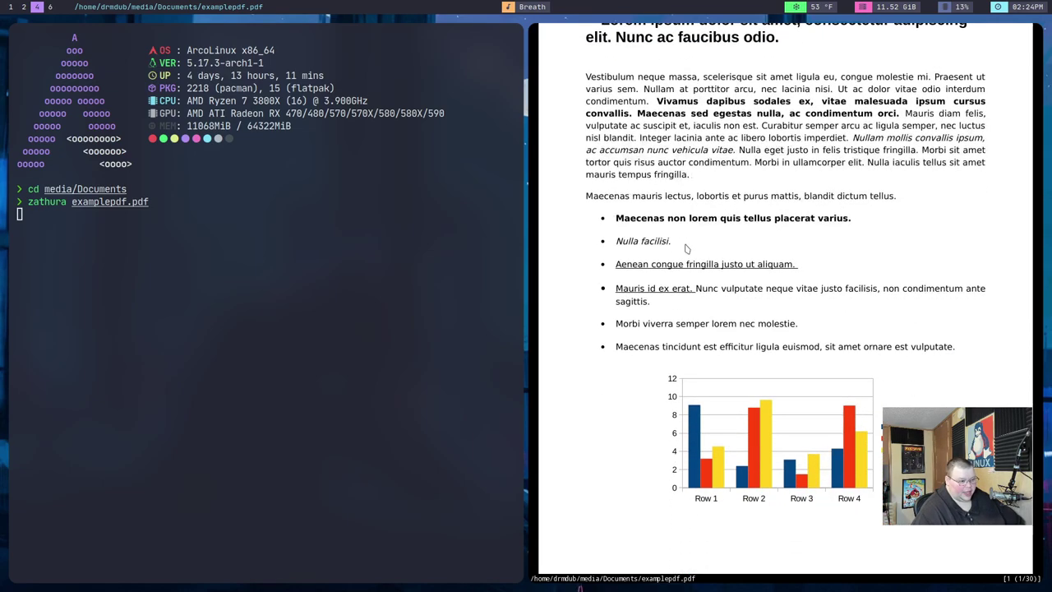
scroll(687, 248, down, 5)
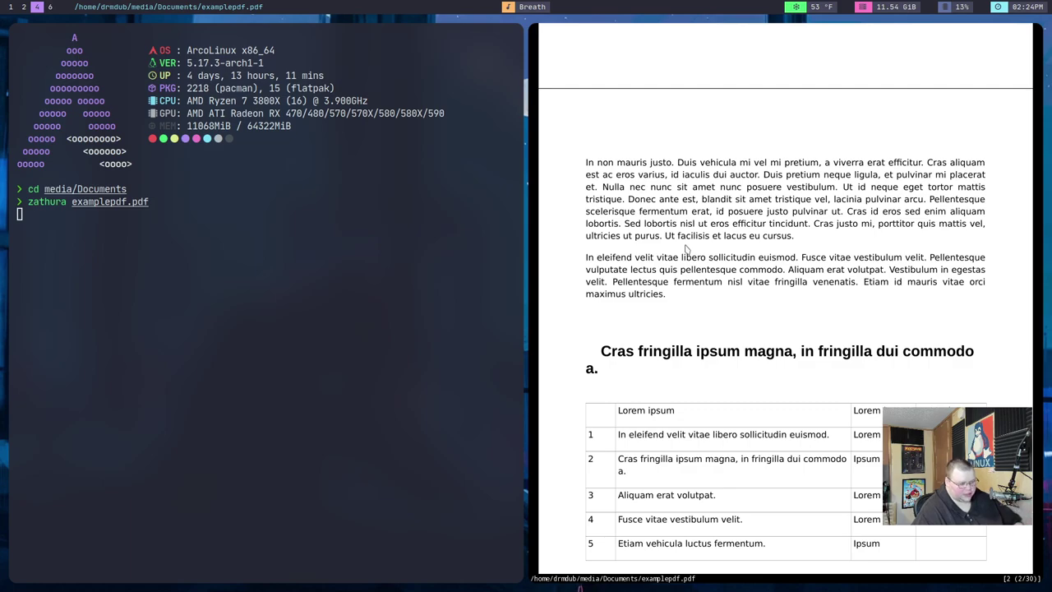
scroll(686, 248, down, 3)
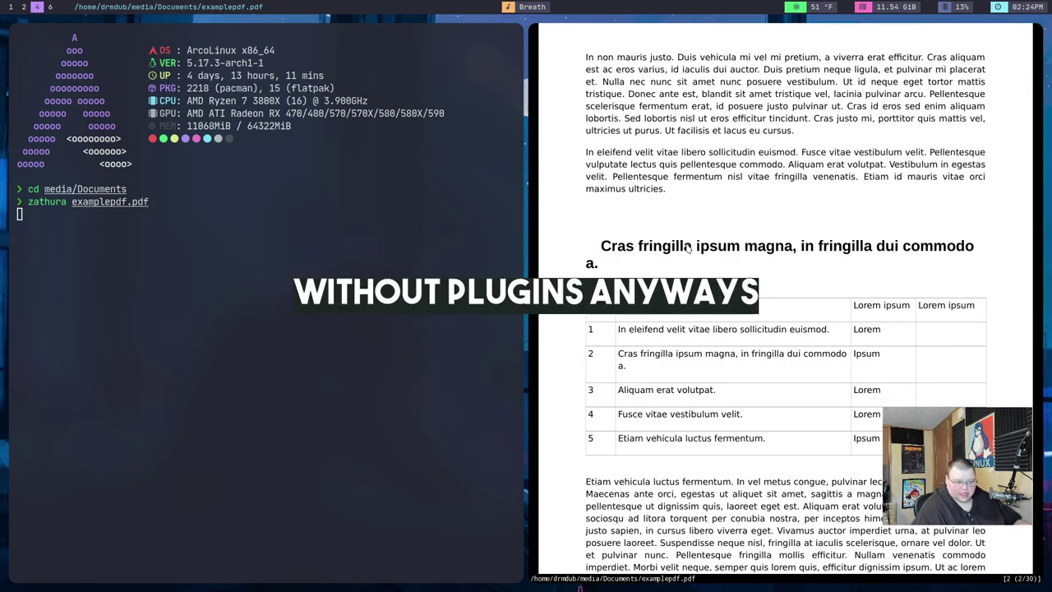
scroll(688, 248, down, 3)
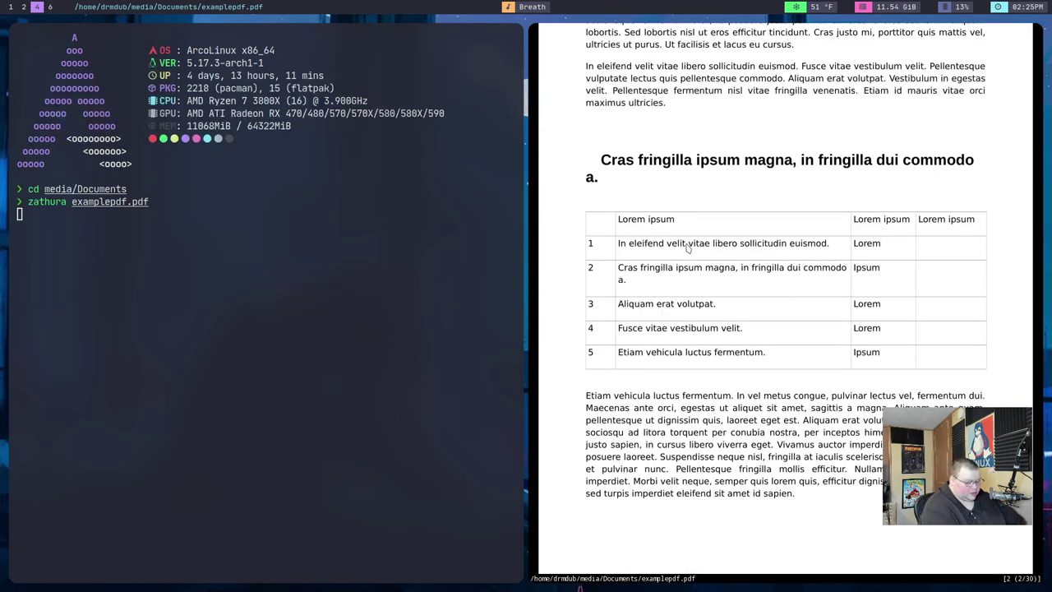
scroll(687, 248, down, 4)
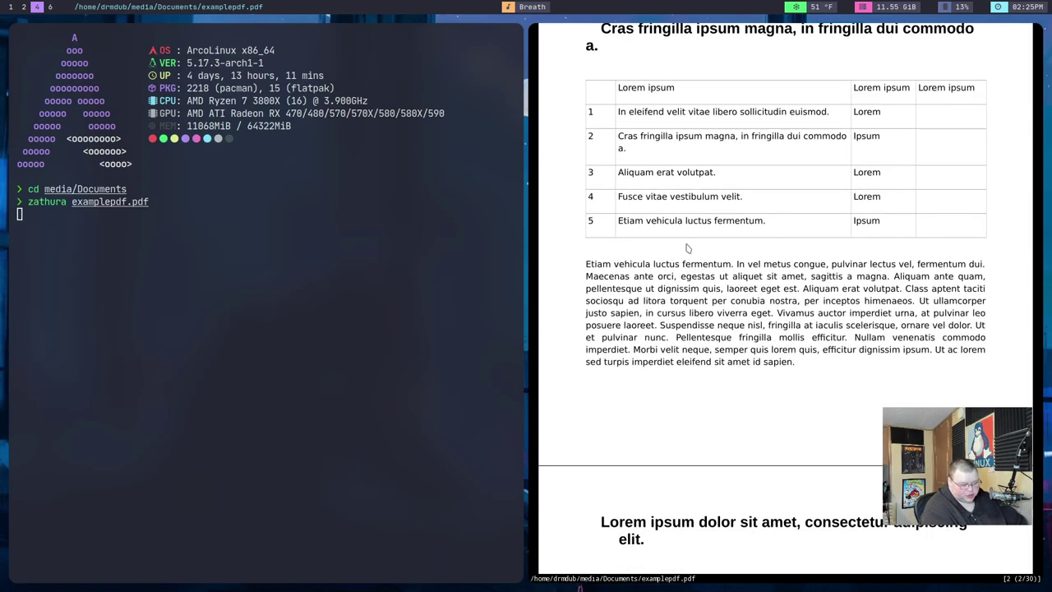
scroll(688, 248, down, 7)
scroll(688, 248, up, 1)
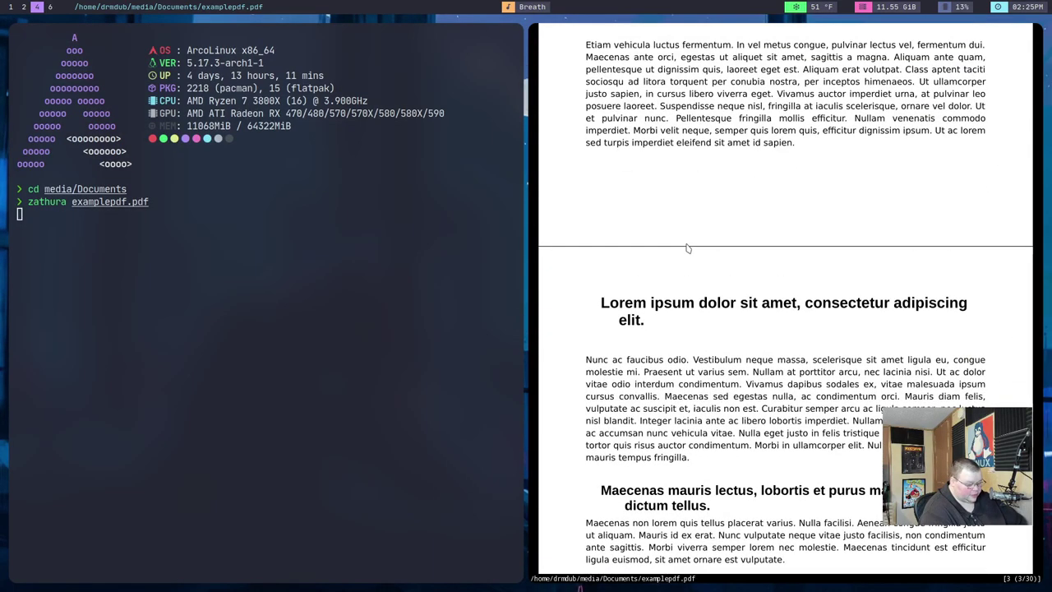
scroll(688, 248, down, 3)
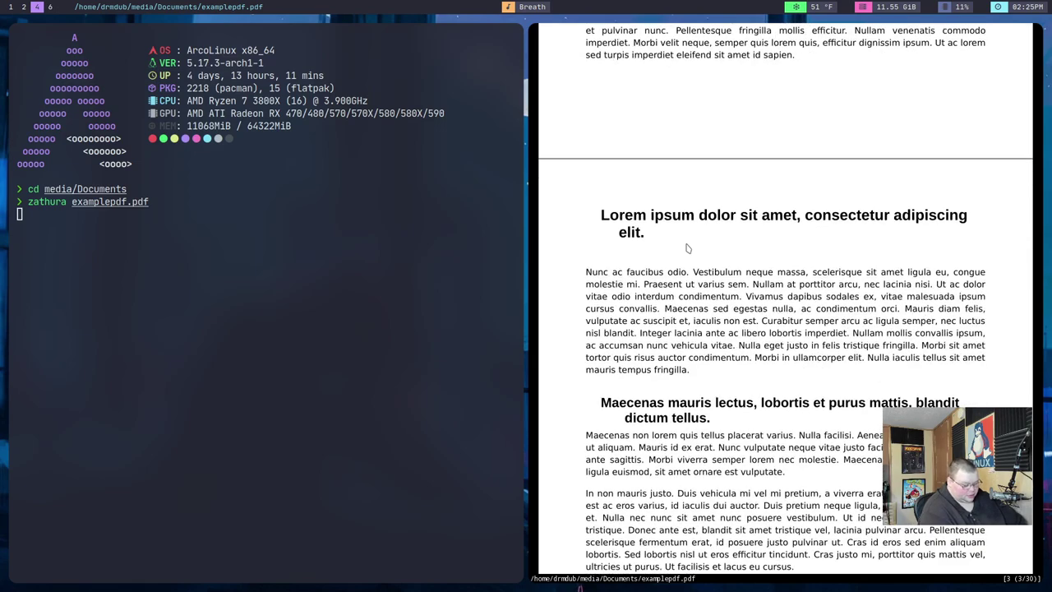
scroll(688, 248, down, 1)
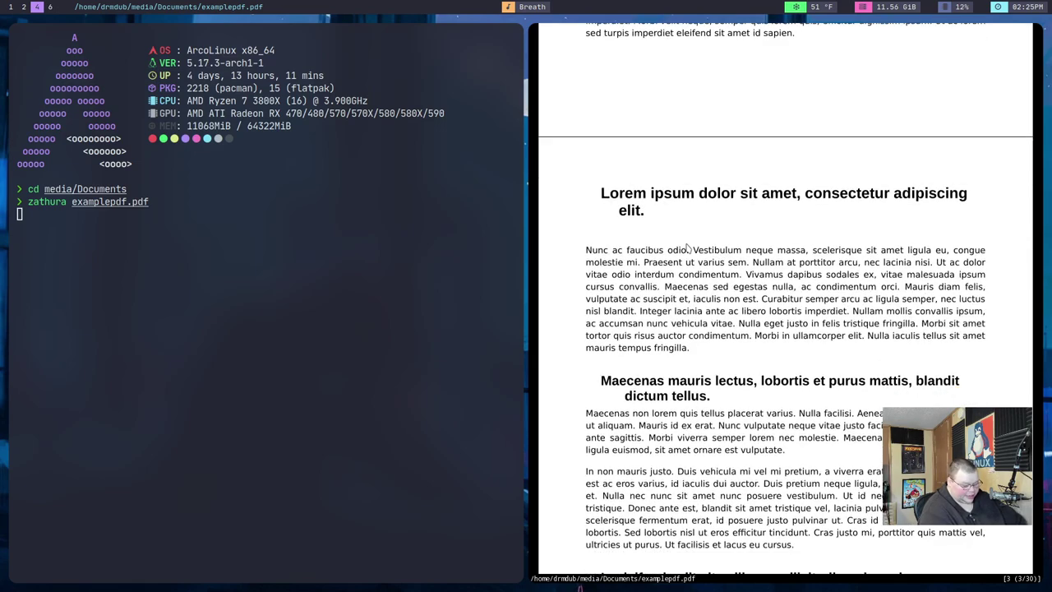
scroll(688, 248, up, 1)
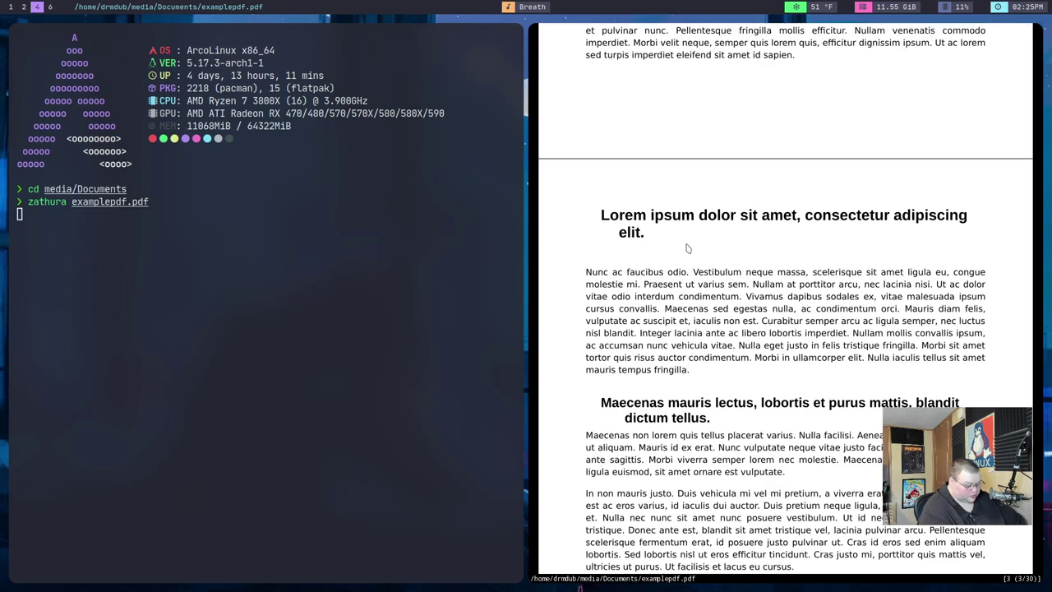
Search the document for "non" and step forward through the matches to the one in the second paragraph on page 4
key(slash)
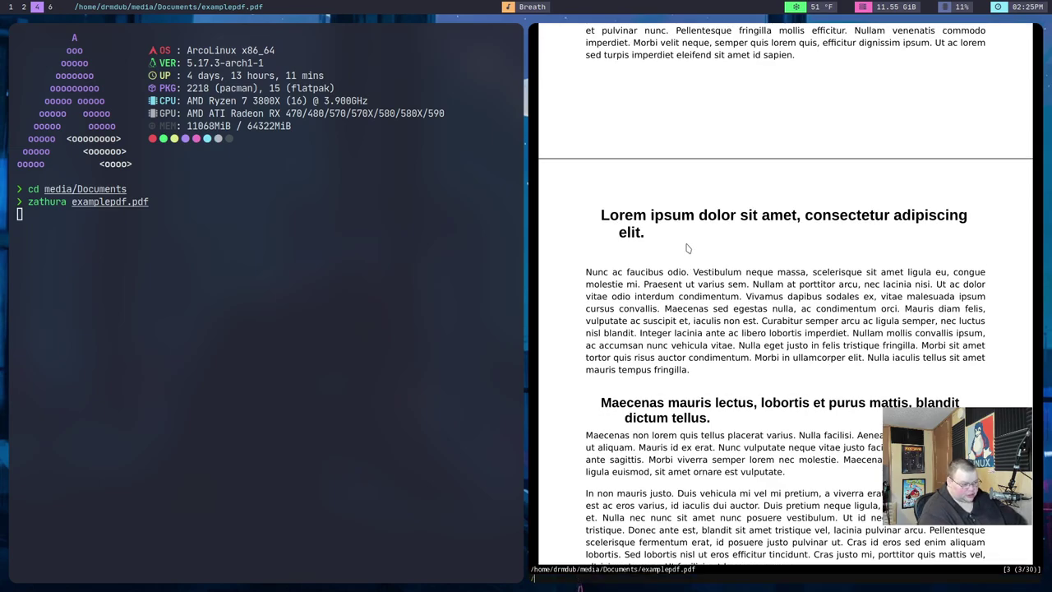
text(non)
key(Return)
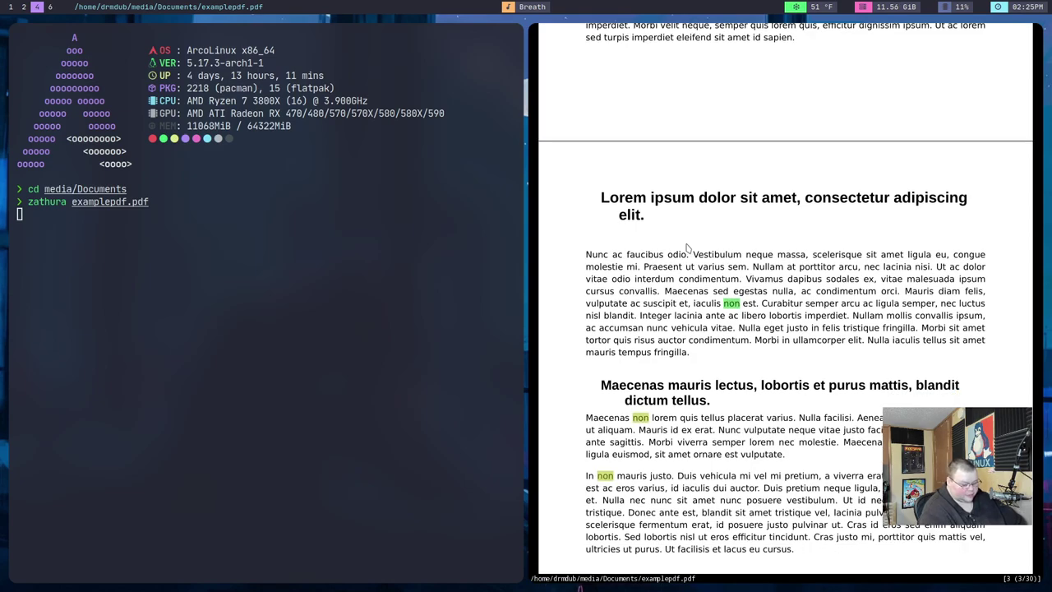
key(n)
key(n)
key(n)
key(n)
key(n)
key(n)
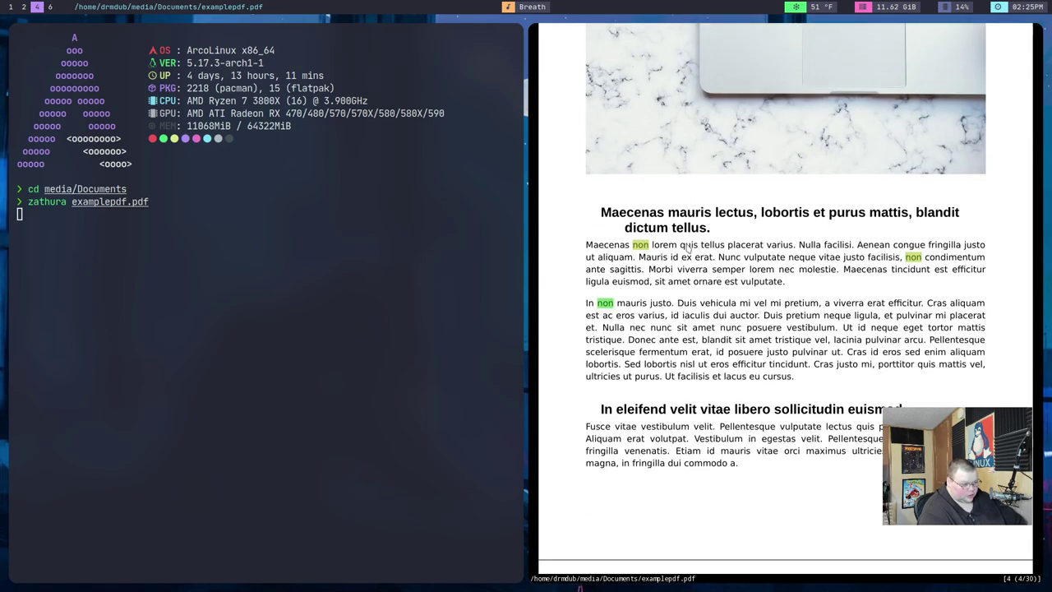
Step backward through the "non" matches to the one in the first paragraph on page 1
key(shift+n)
key(shift+n)
key(shift+n)
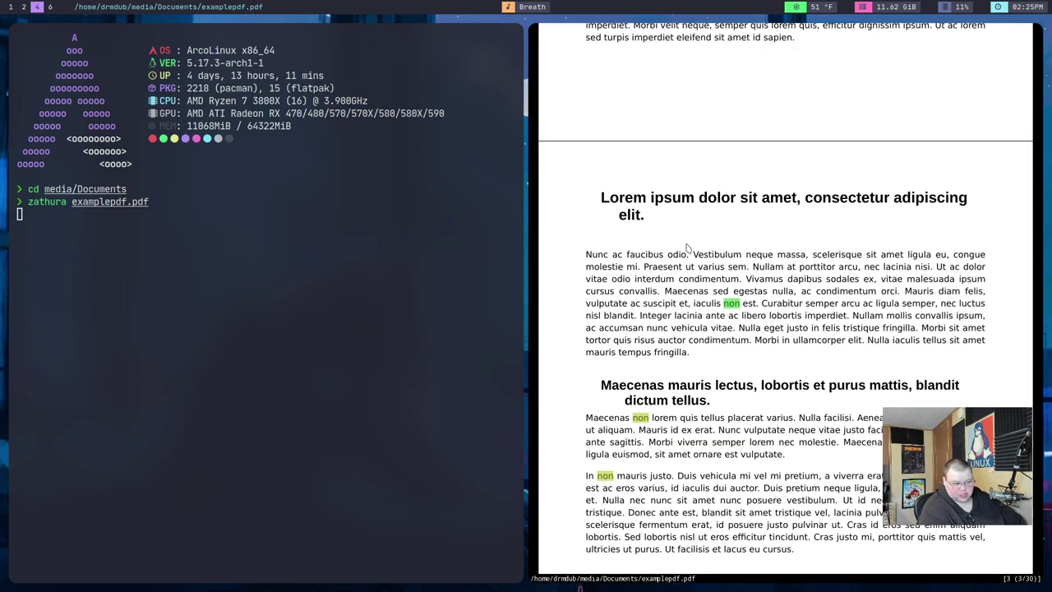
key(shift+n)
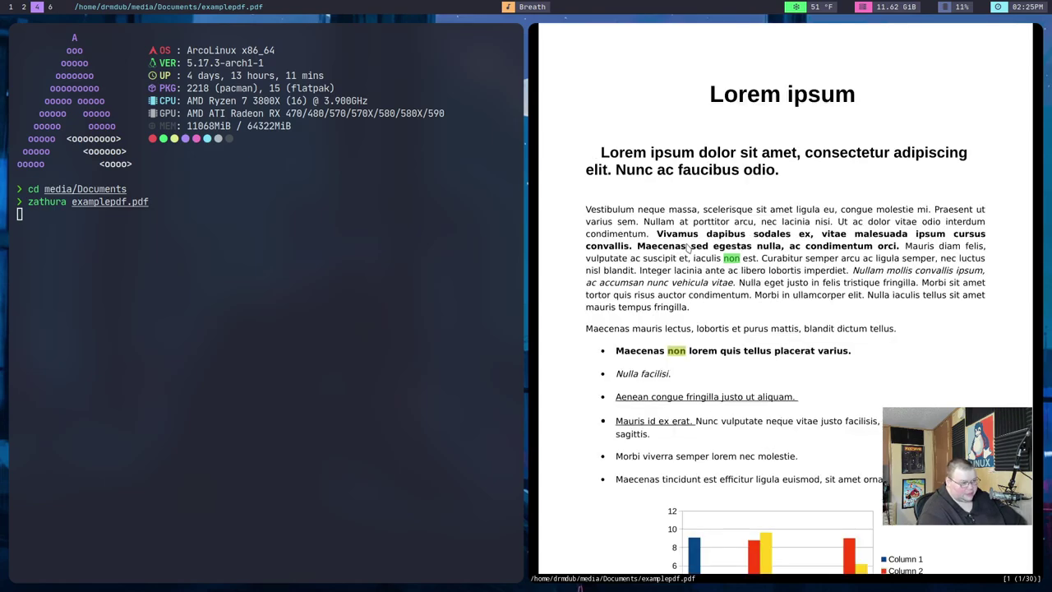
Jump to the document's last page and browse back up to the bar chart on page 26
key(shift+g)
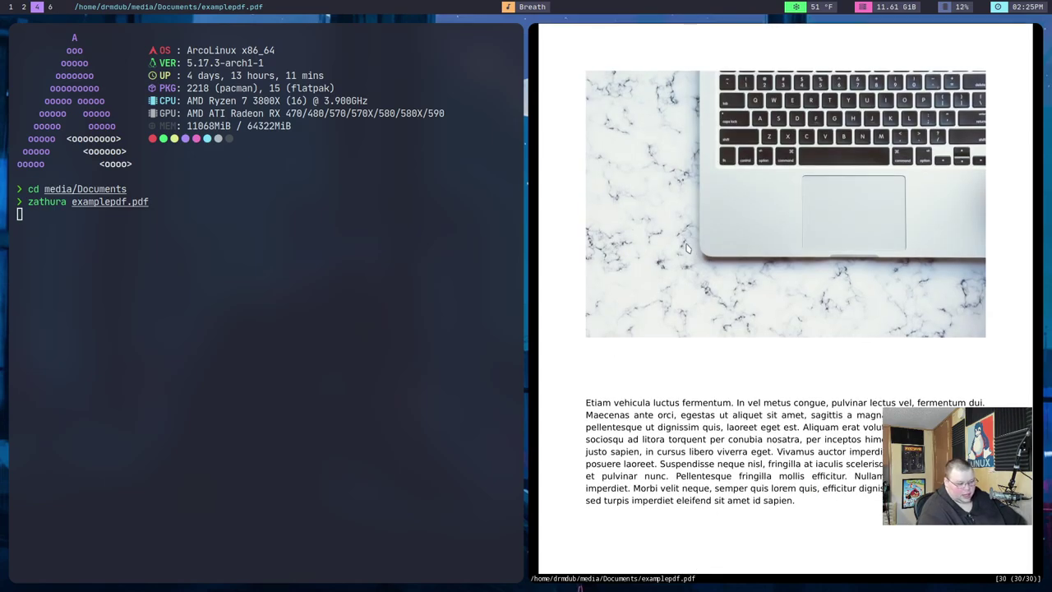
scroll(687, 248, up, 15)
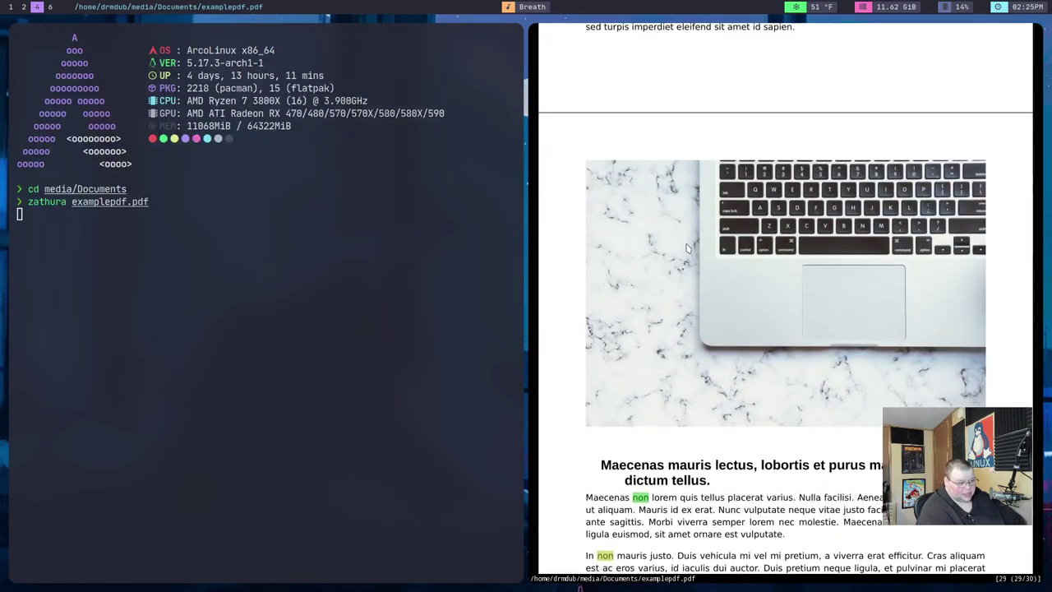
scroll(687, 248, up, 15)
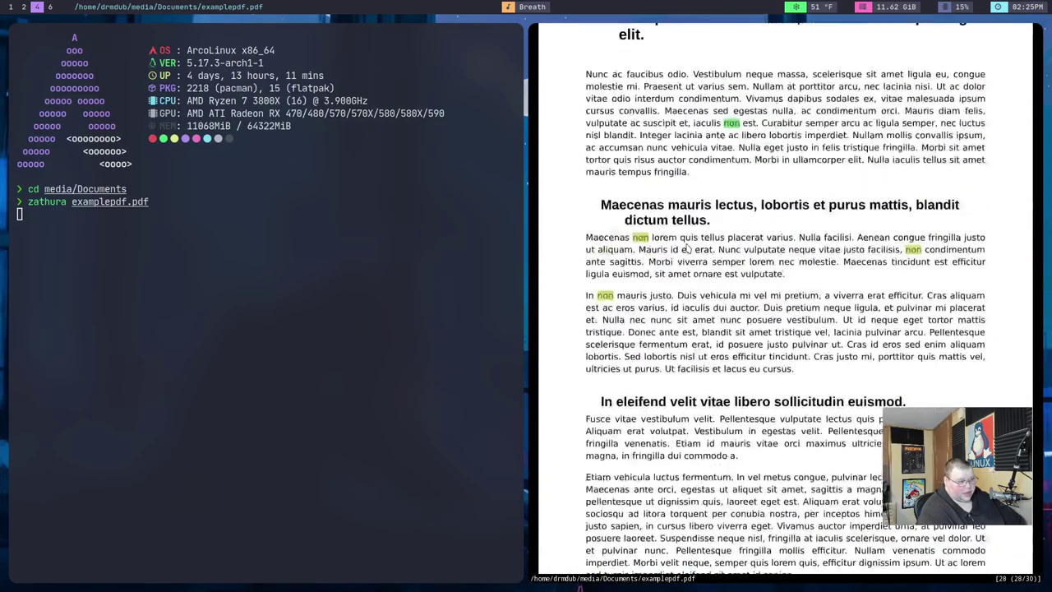
scroll(687, 249, up, 15)
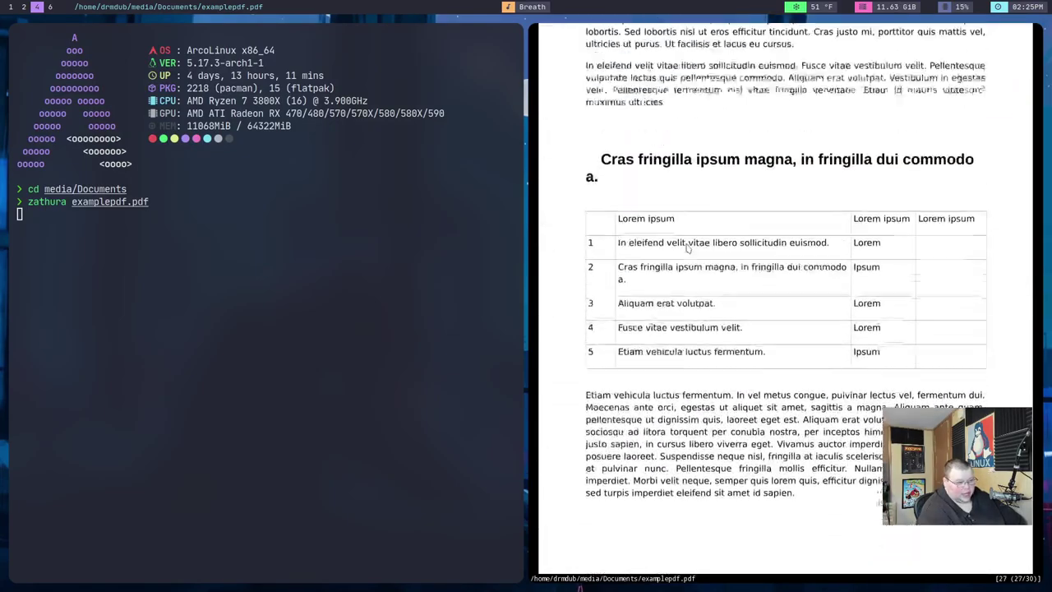
scroll(687, 248, up, 10)
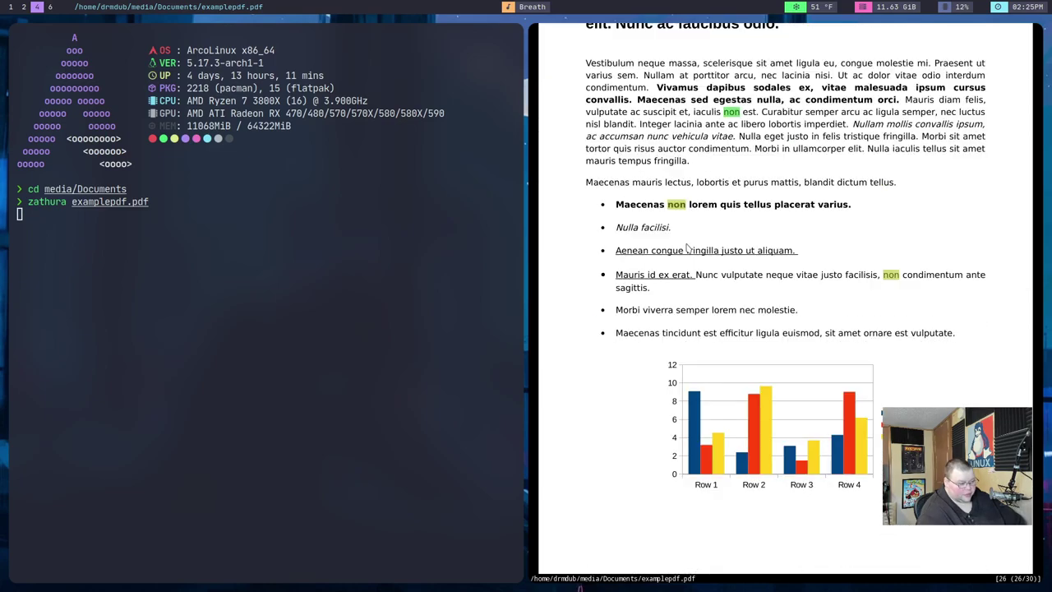
Display the followable link hints on page 26, dismiss them and quit the document viewer
key(f)
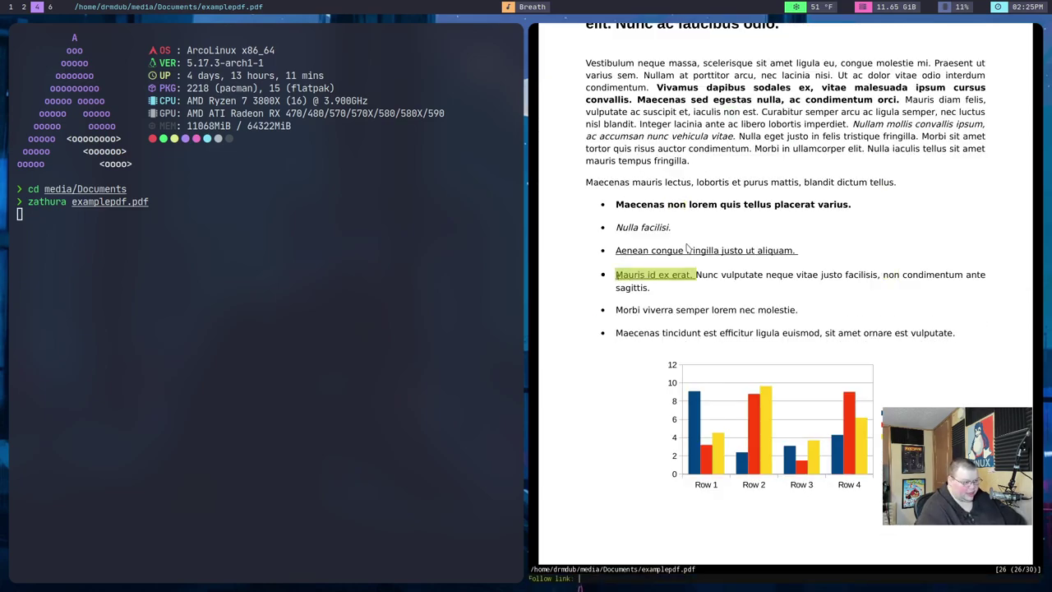
key(Escape)
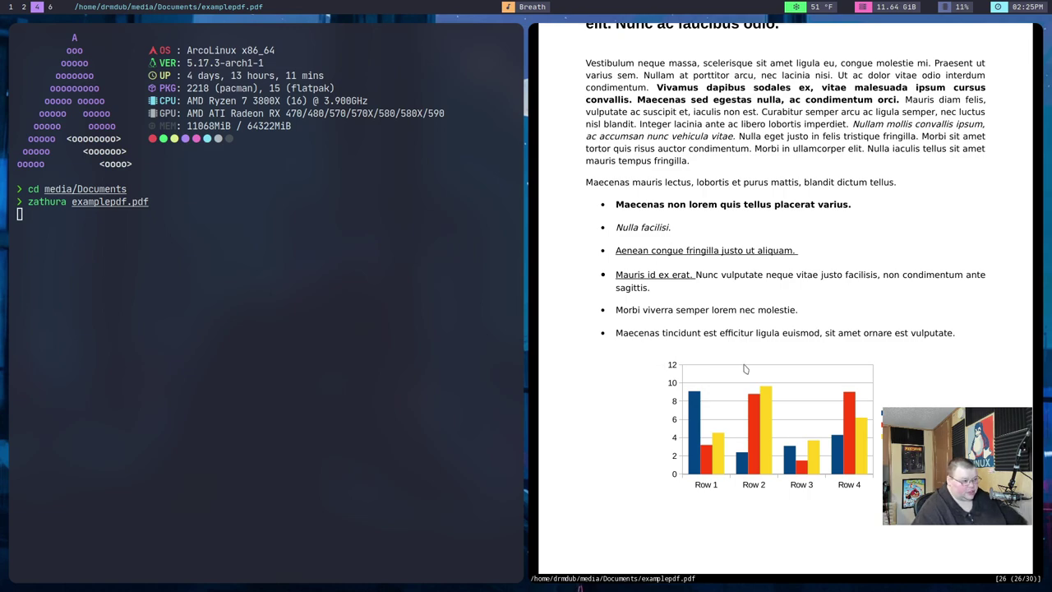
key(q)
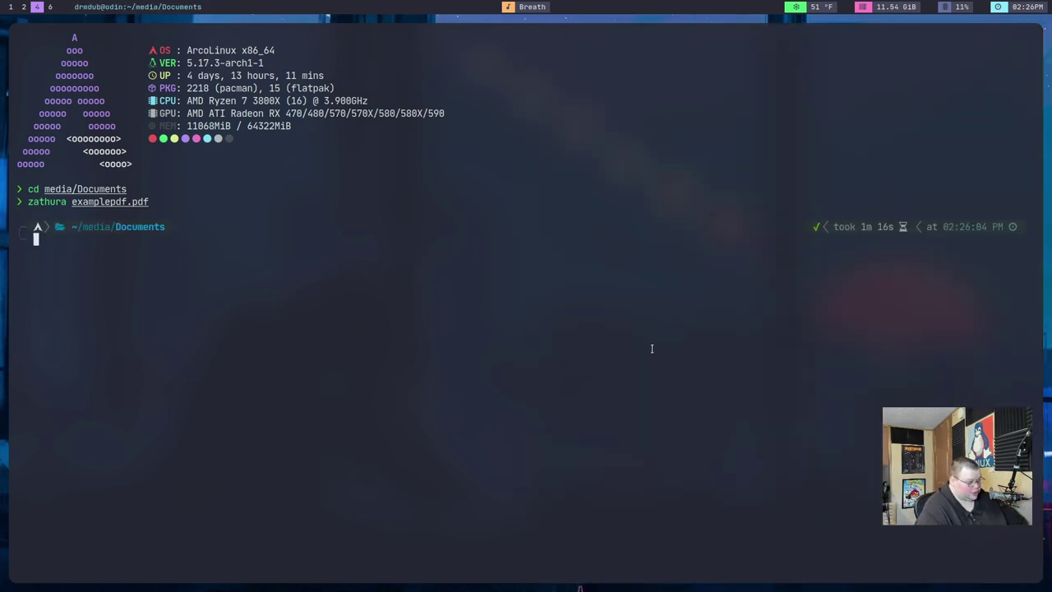
Open the manual page for zathura in the terminal
text(man)
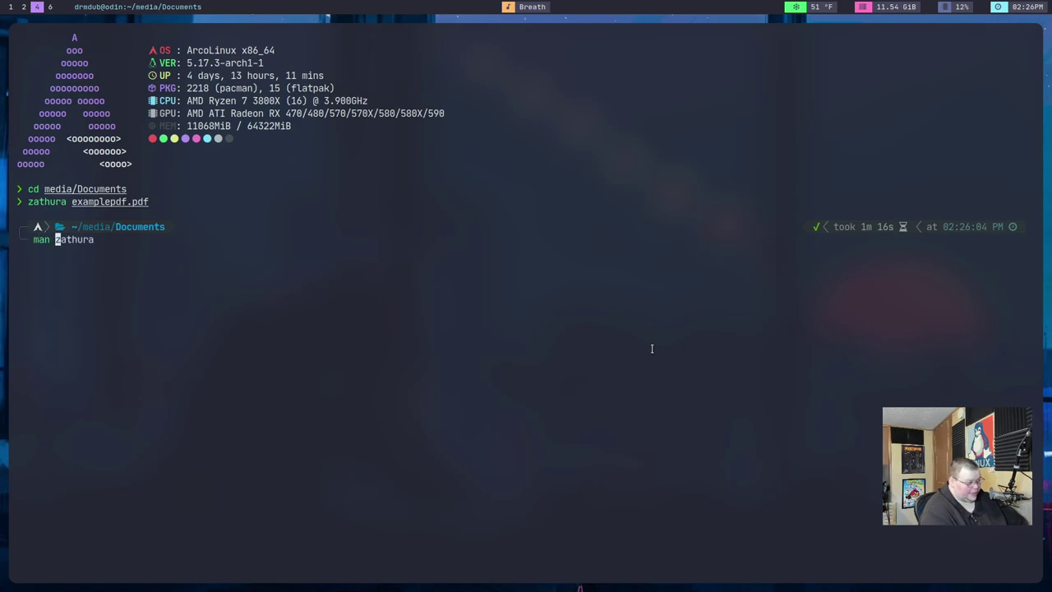
key(Right)
key(Return)
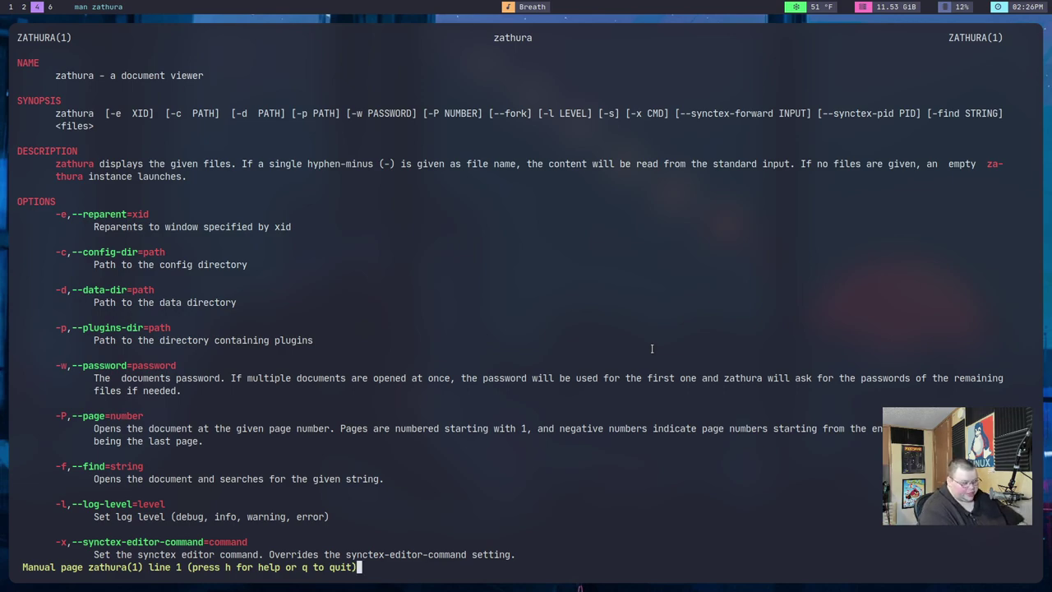
Look through the zathura manual's command-line options and its mouse and key bindings section
scroll(652, 348, down, 3)
scroll(652, 348, down, 1)
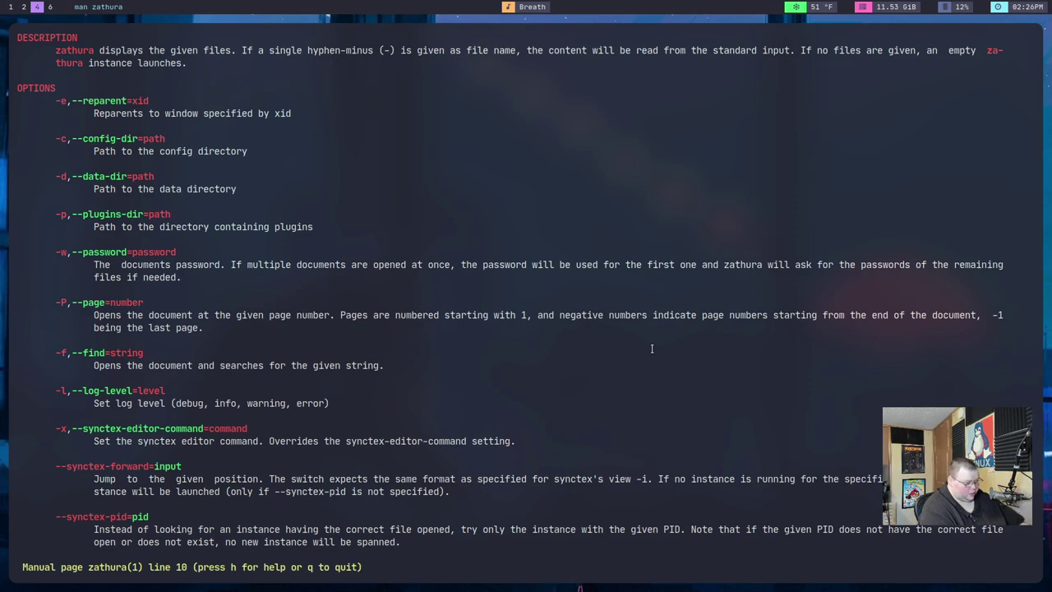
scroll(651, 349, down, 11)
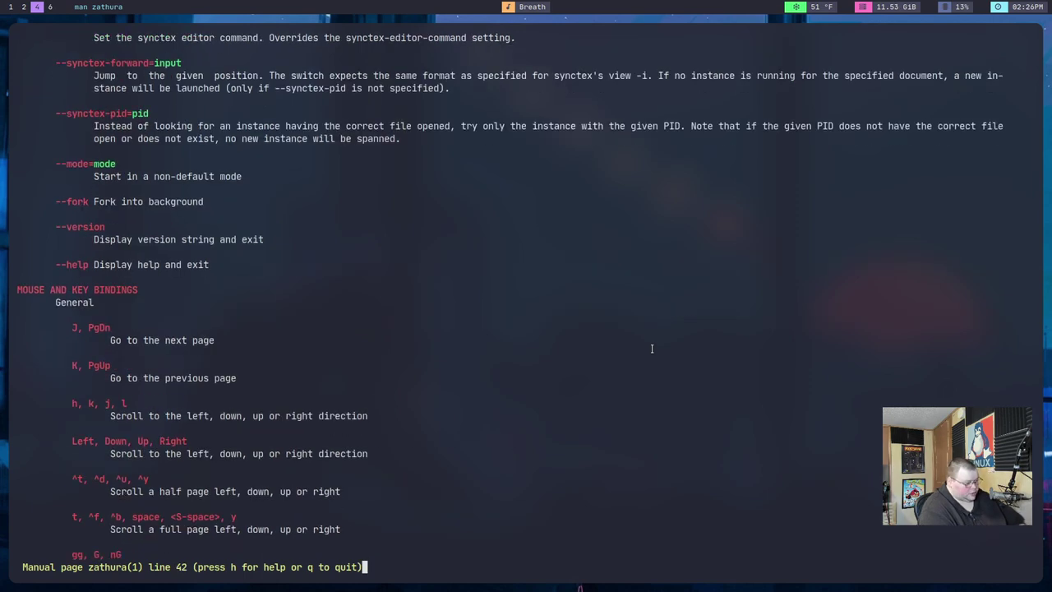
scroll(652, 348, down, 4)
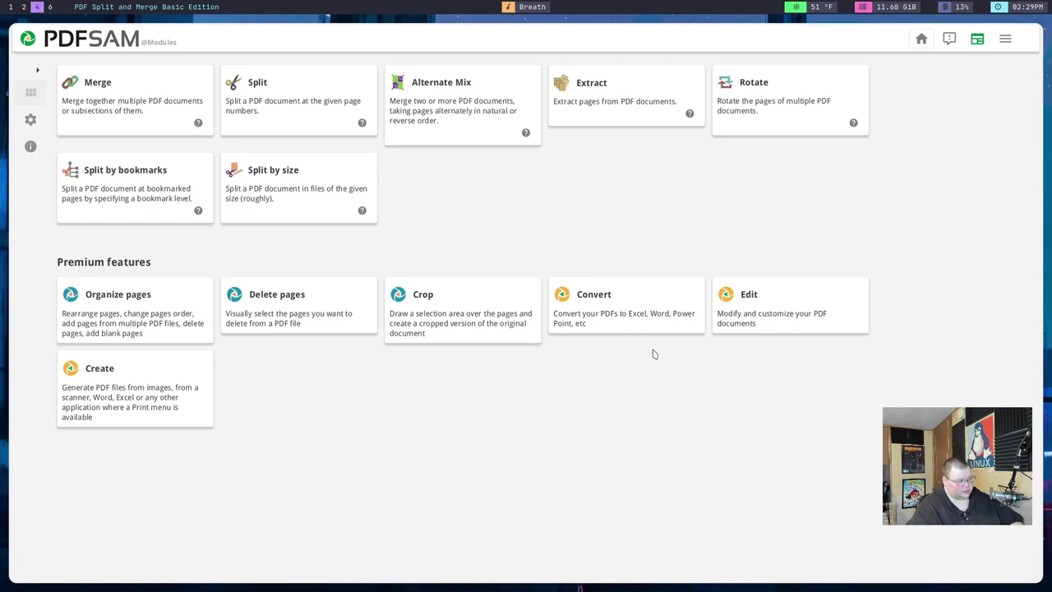
Switch to LibreOffice Draw and replace "justo" with "Justo" in the "Nulla eget justo in felis" line on page 1
key(super+j)
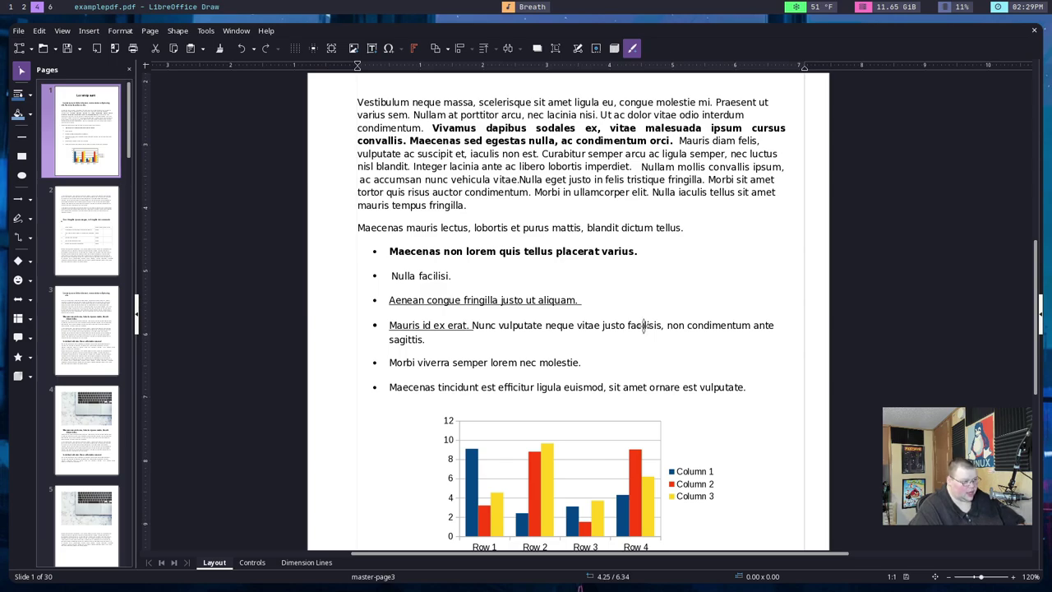
triple_click(574, 179)
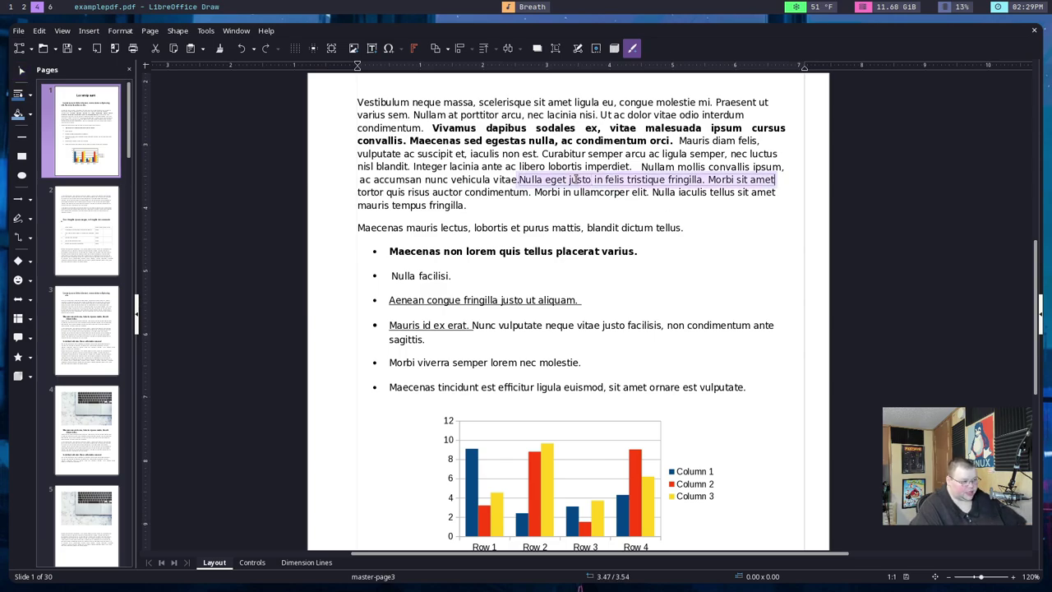
double_click(580, 179)
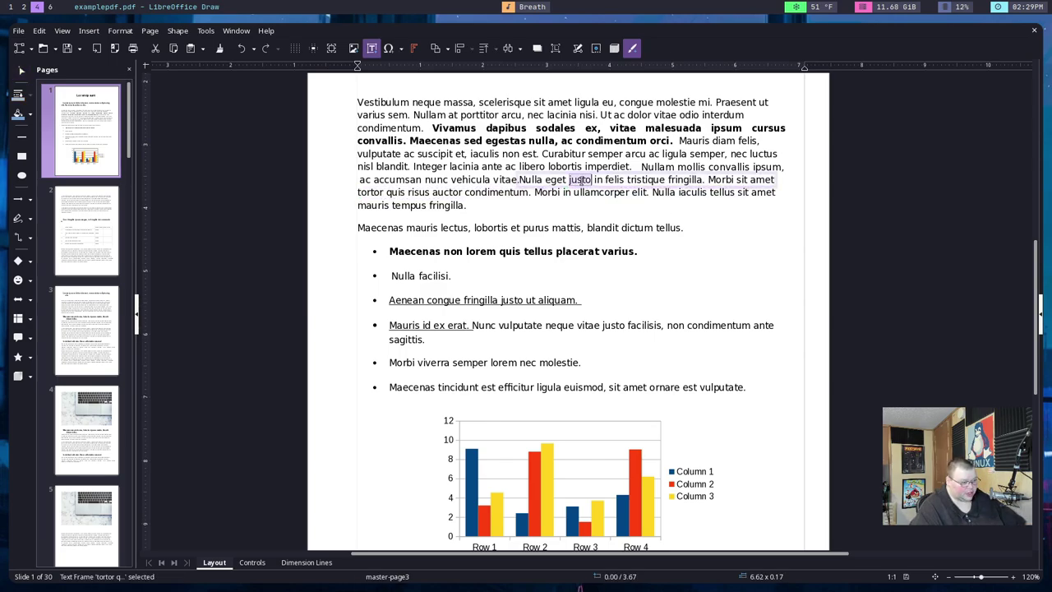
text(Just)
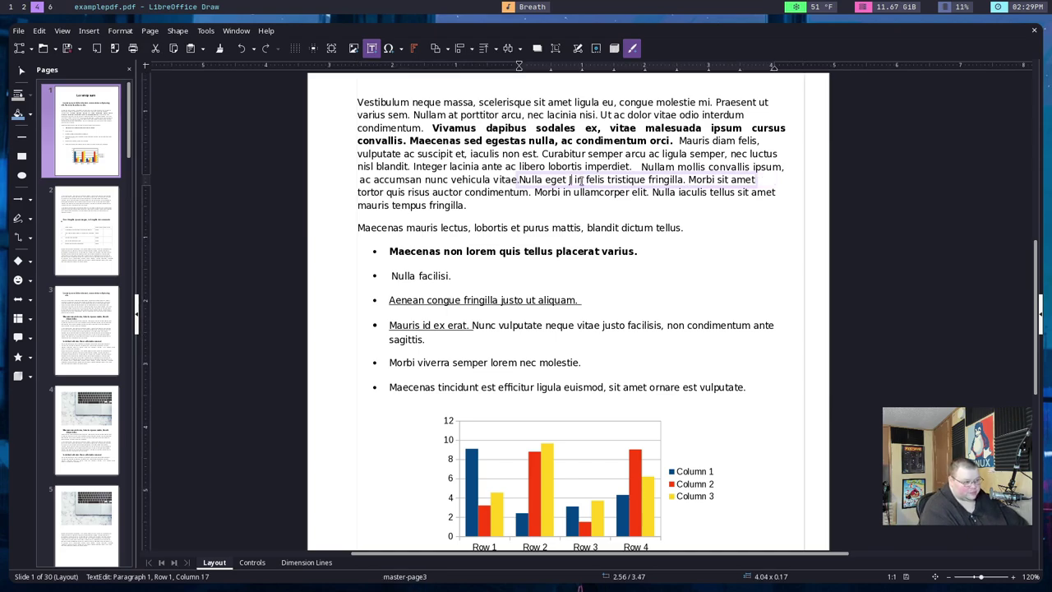
text(o)
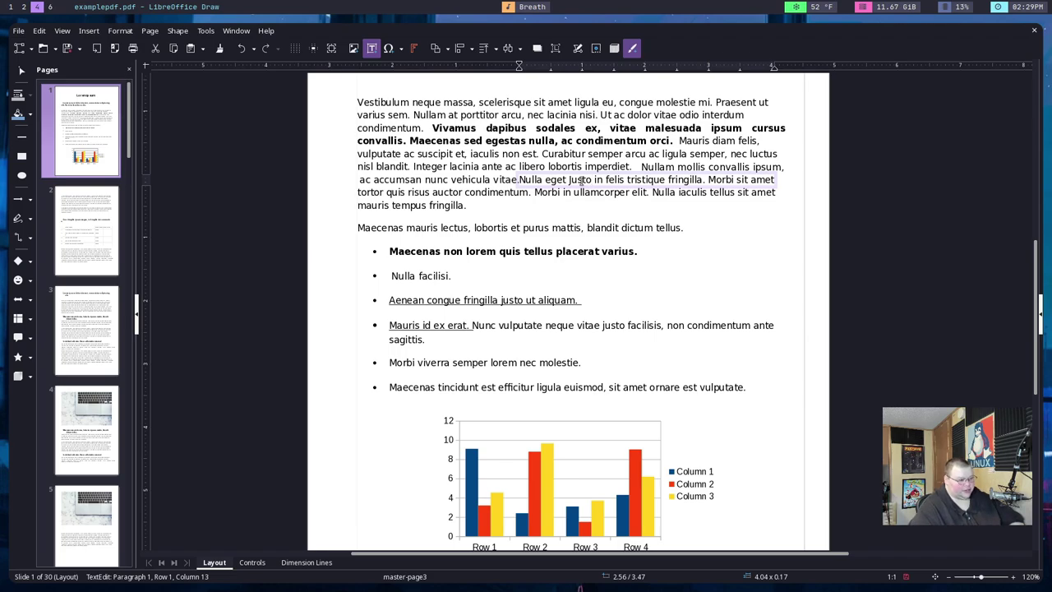
Try narrowing the yellow Row 2 bar of the page 1 chart from its left edge and undo the change
click(544, 495)
mouse_move(540, 491)
mouse_down()
mouse_move(498, 481)
mouse_move(549, 480)
mouse_move(547, 466)
mouse_move(546, 490)
mouse_up()
key(ctrl+z)
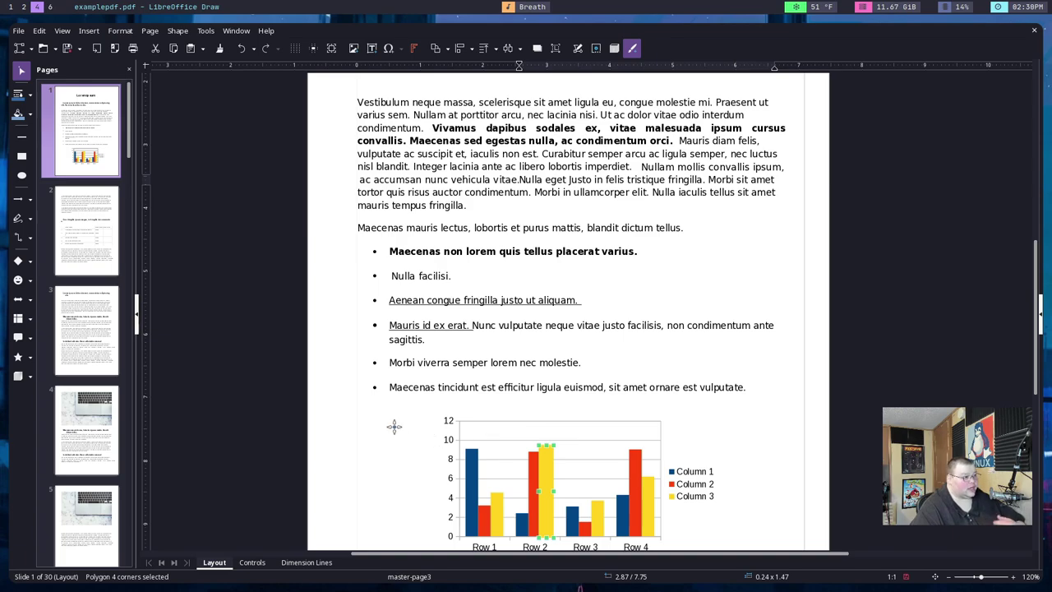